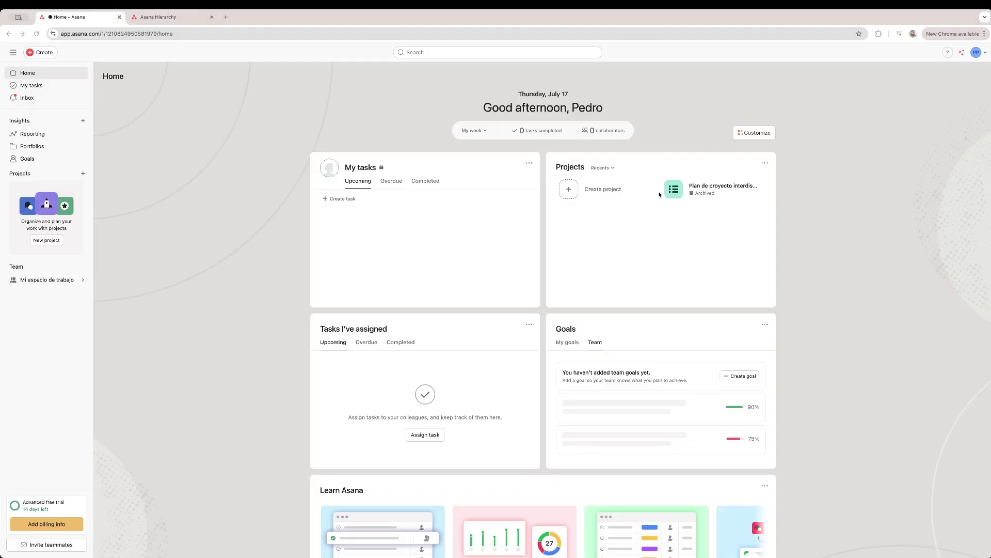
# Review the Asana hierarchy help article, examining the diagram of goals, portfolios, projects and tasks and the key moments list
pyautogui.click(166, 15)
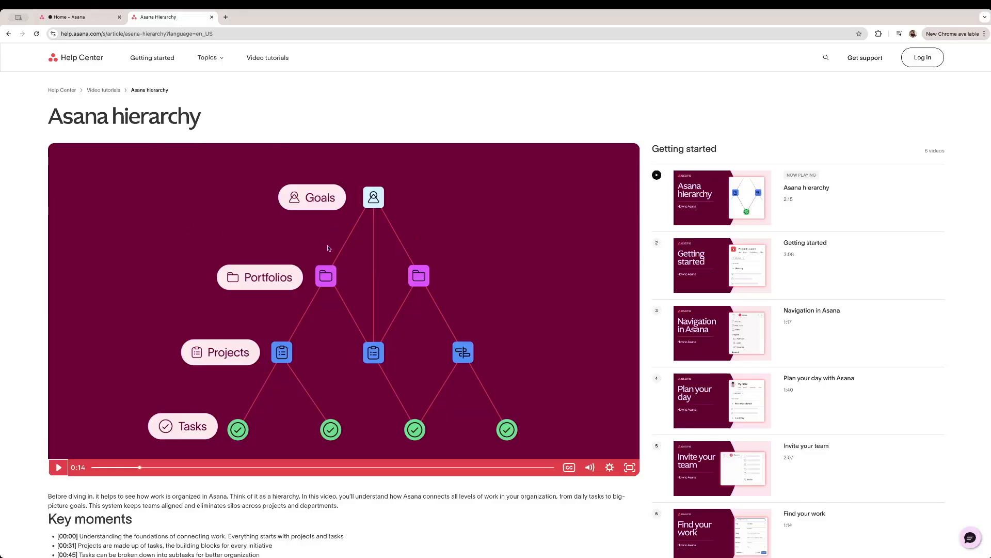
pyautogui.scroll(-3, 328, 243)
pyautogui.scroll(2, 287, 182)
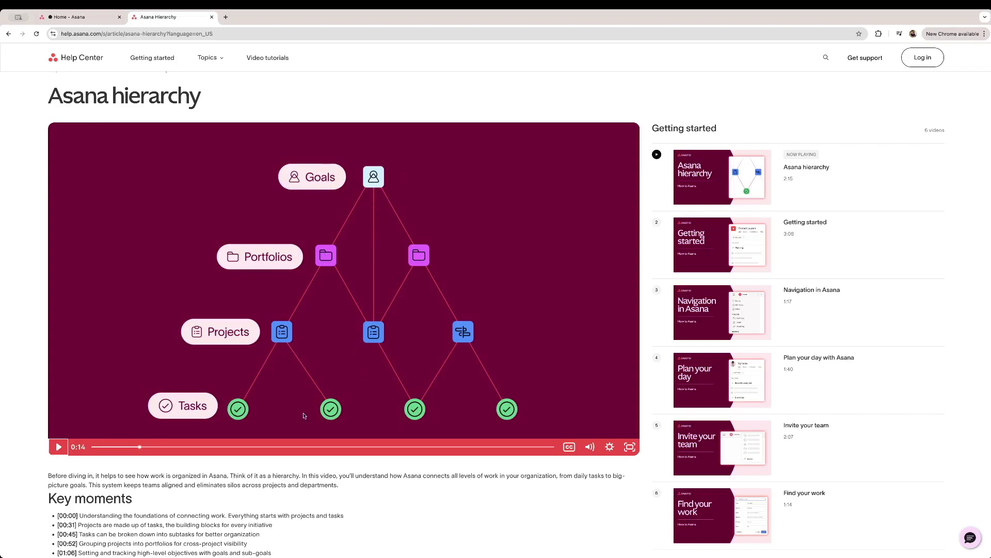
pyautogui.scroll(-2, 84, 430)
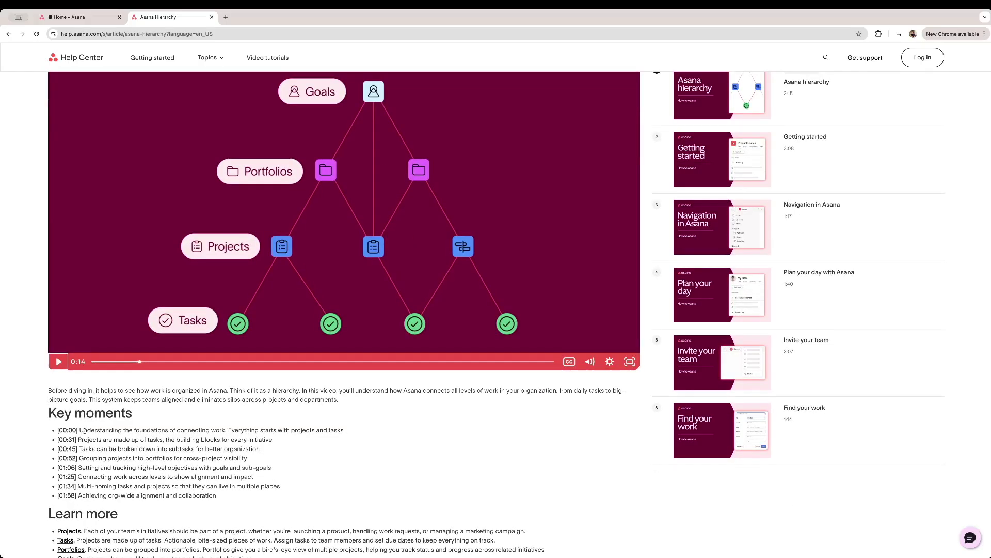
pyautogui.moveTo(79, 429); pyautogui.dragTo(237, 495)
pyautogui.click(237, 494)
pyautogui.scroll(-1, 349, 137)
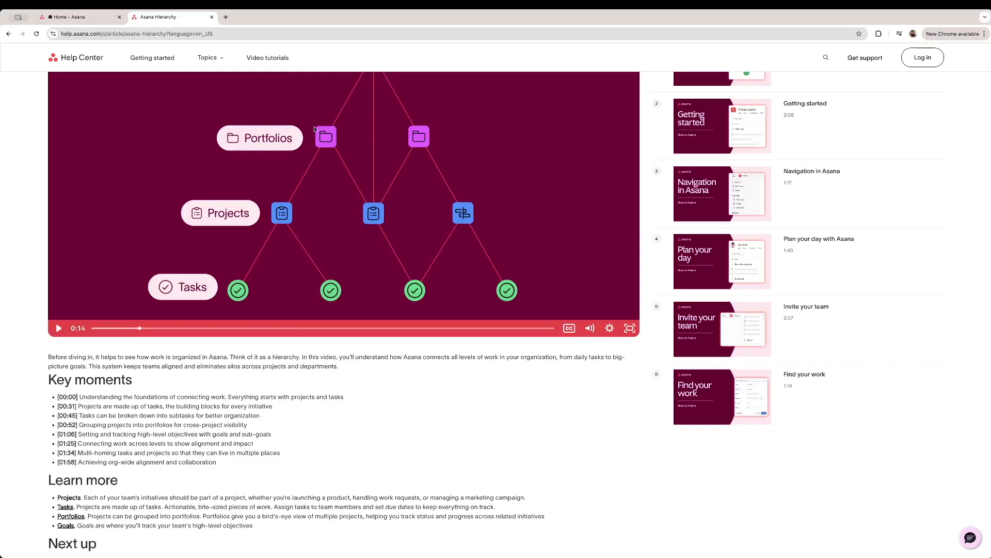
pyautogui.scroll(1, 331, 114)
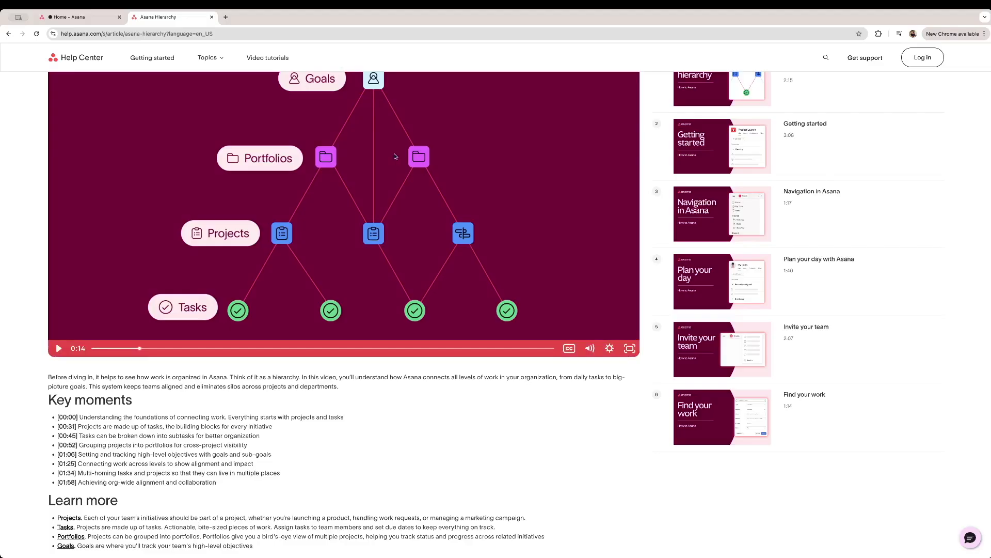
pyautogui.scroll(3, 370, 170)
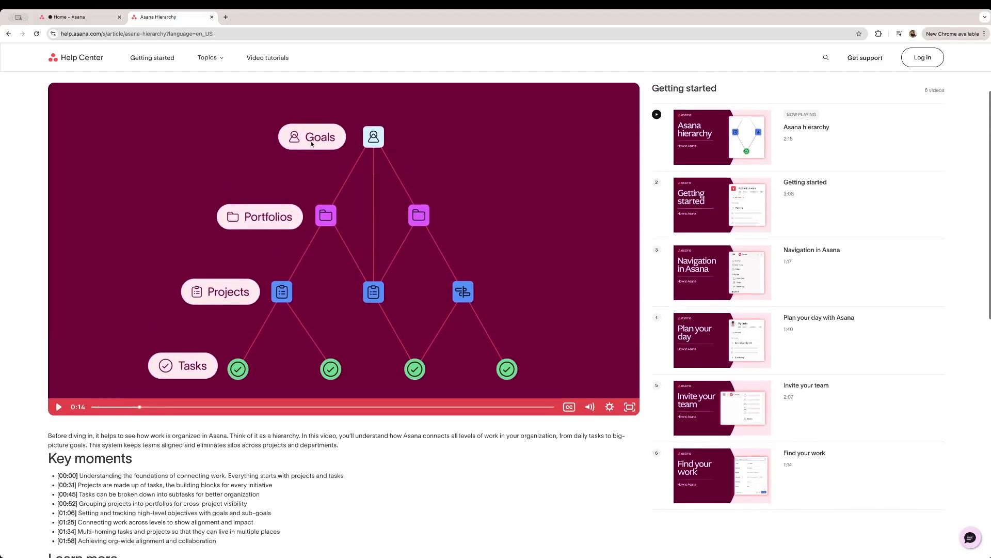
# Invite teammates by email to Mi espacio de trabajo from the home page, removing Plan de proyecto interdisciplinario from the invitation
pyautogui.hotkey('ctrl', 'shift', 'Tab')
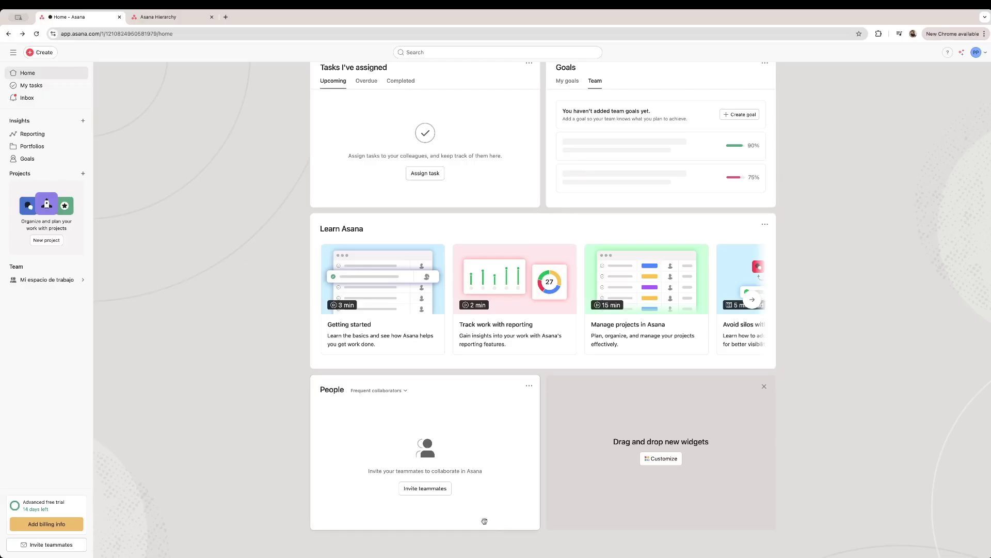
pyautogui.click(426, 489)
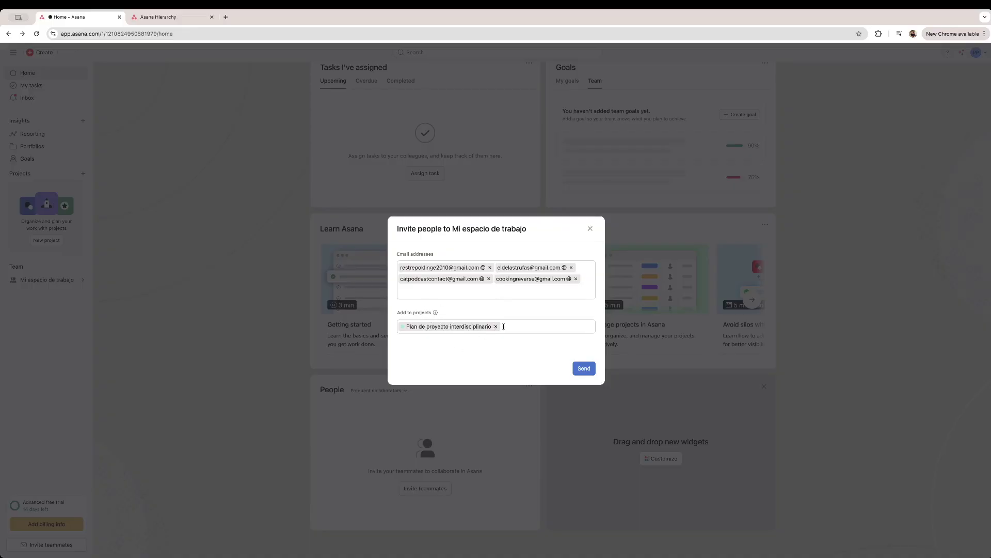
pyautogui.click(495, 327)
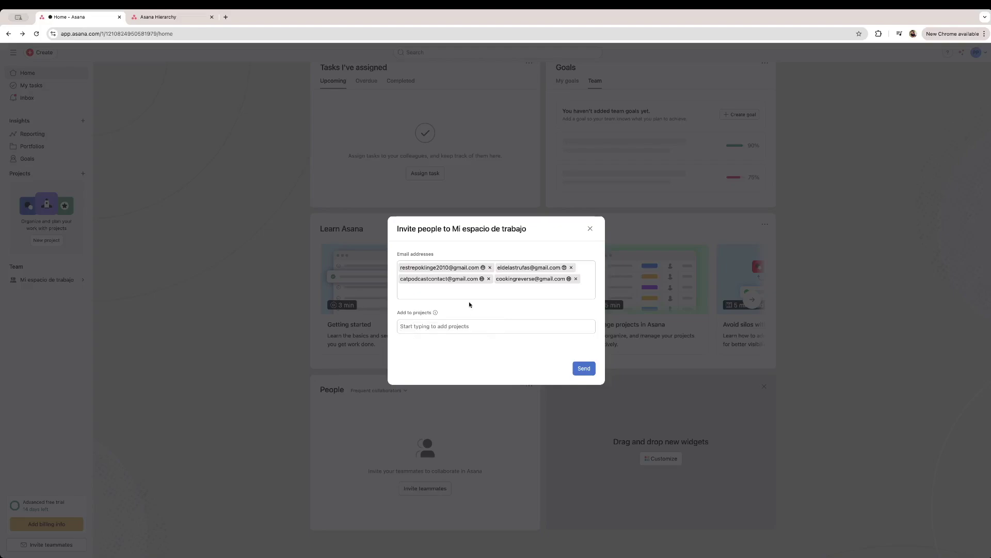
pyautogui.click(582, 369)
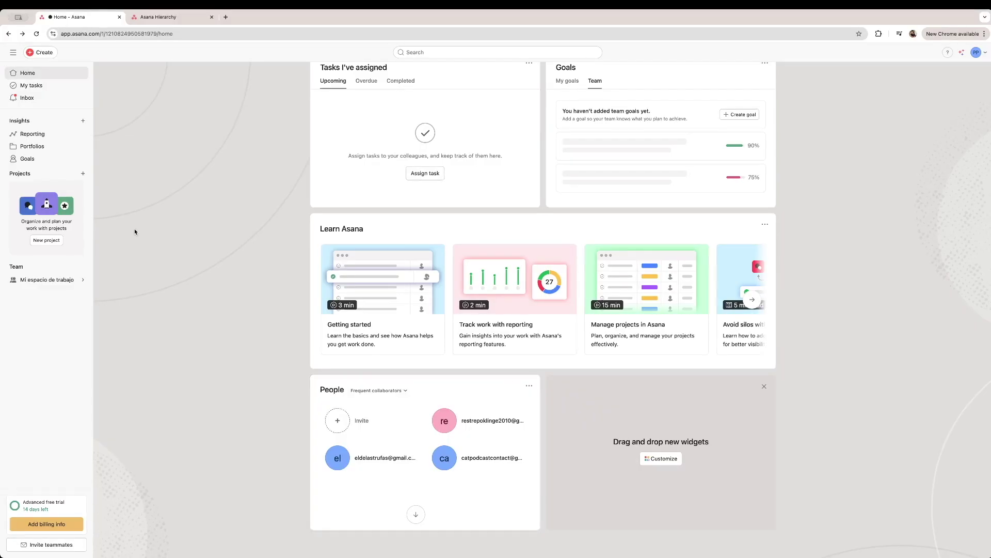
# Start a new project, check the import project form, and open the template library instead
pyautogui.scroll(2, 165, 222)
pyautogui.scroll(3, 173, 225)
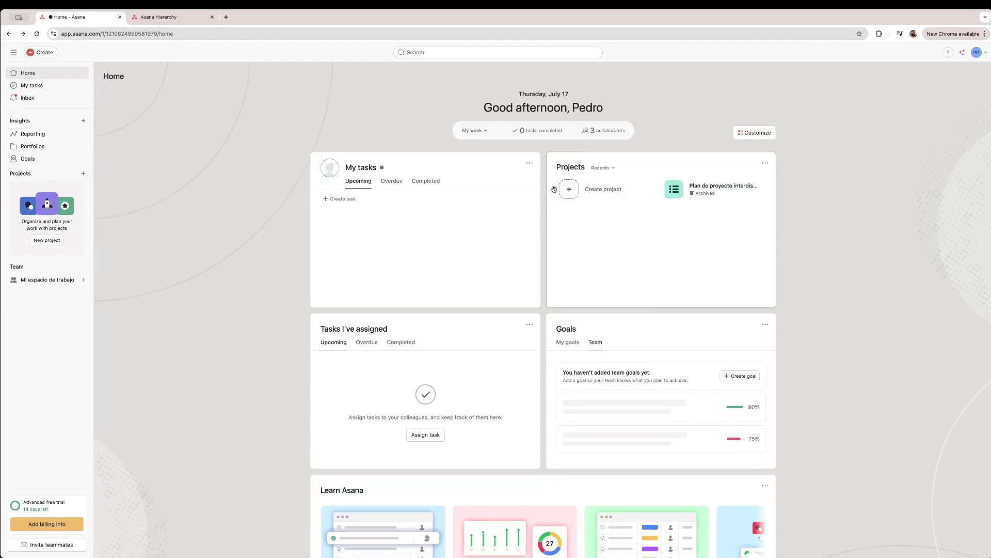
pyautogui.click(598, 195)
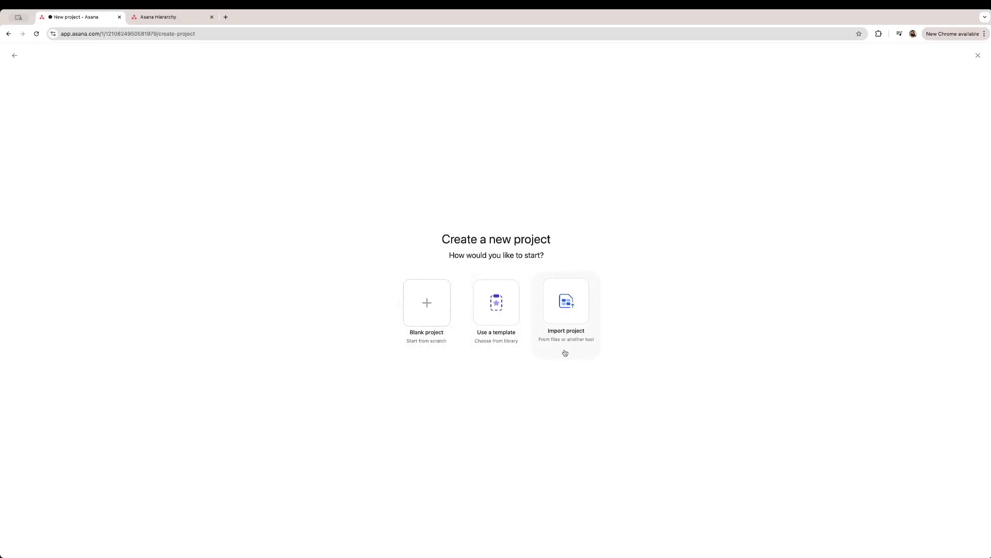
pyautogui.click(576, 335)
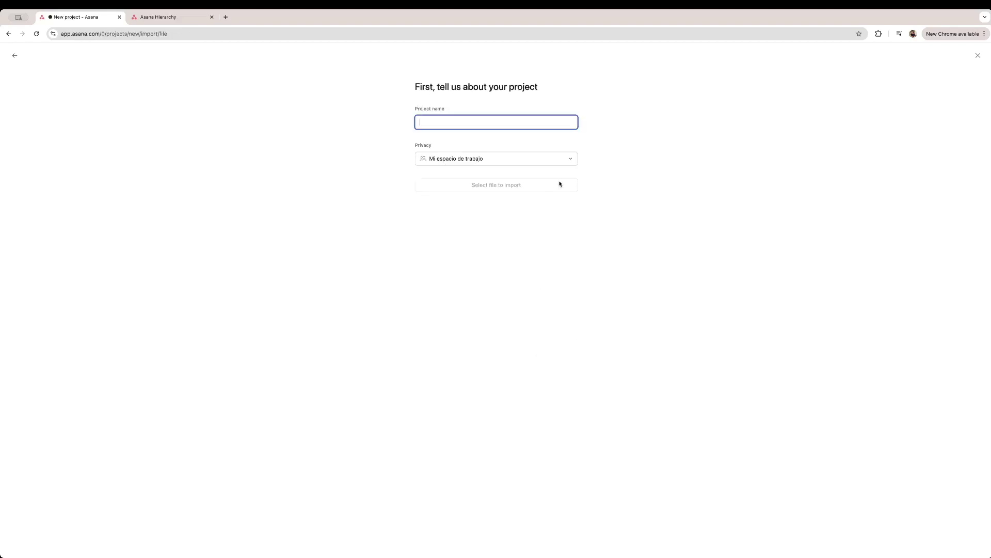
pyautogui.click(14, 55)
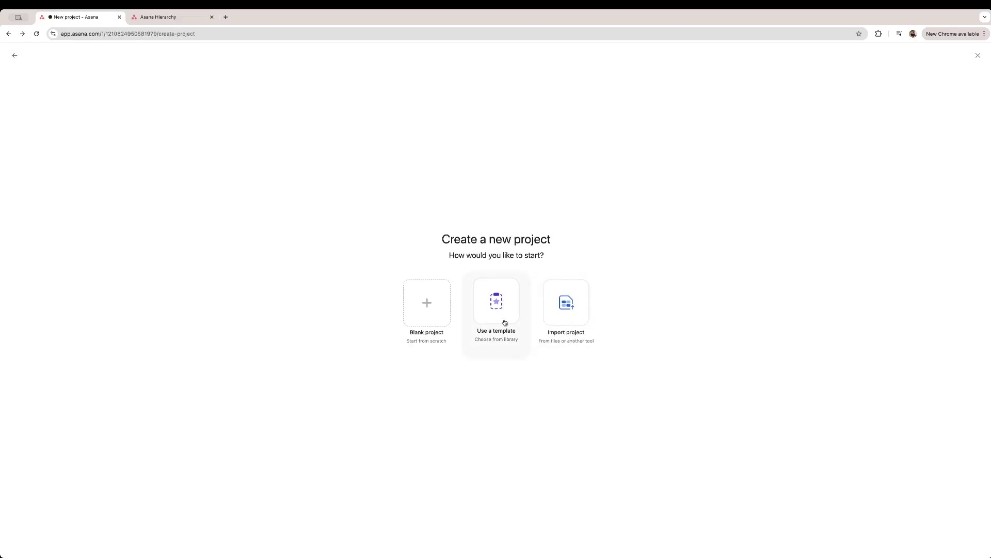
pyautogui.click(505, 322)
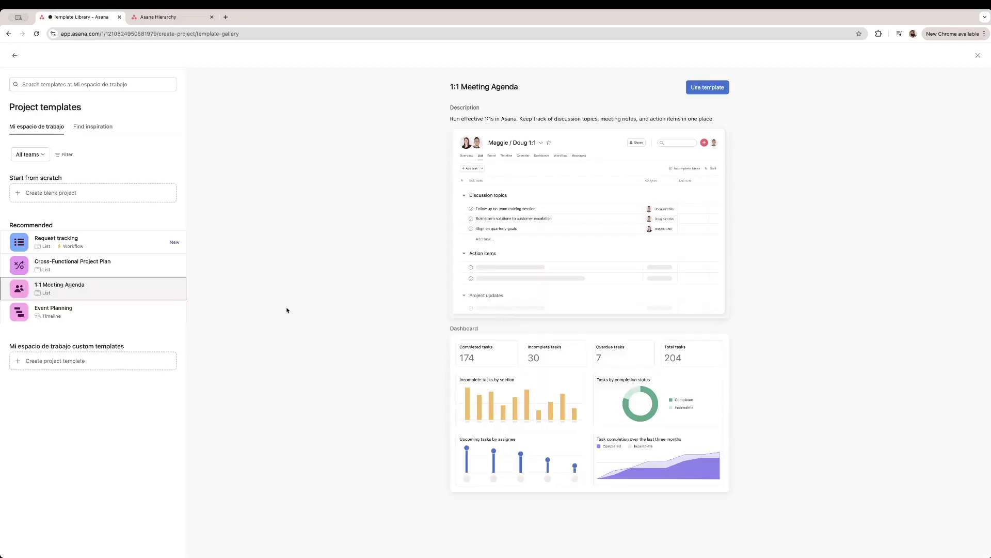
# Preview the Request tracking, Cross-Functional Project Plan, 1:1 Meeting Agenda and Event Planning templates
pyautogui.click(97, 248)
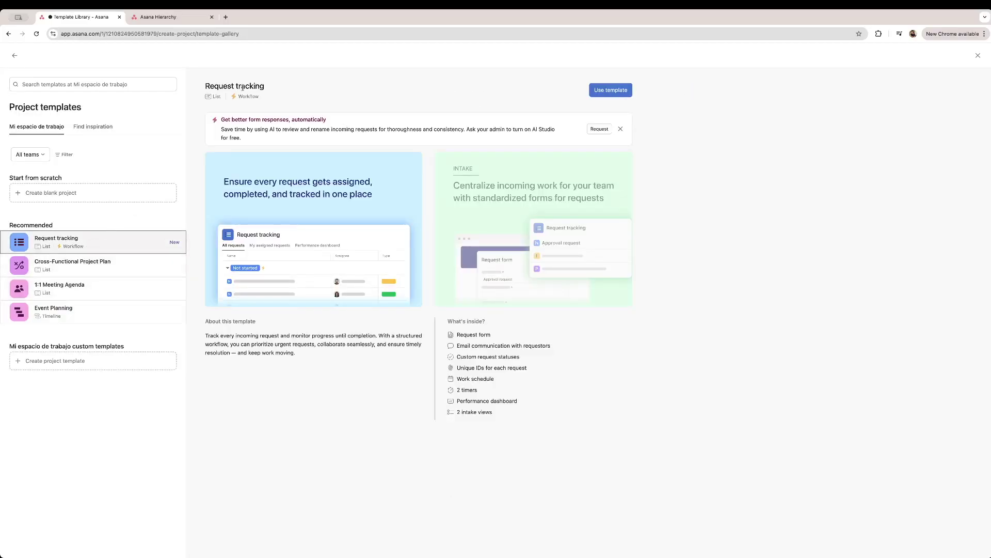
pyautogui.click(93, 270)
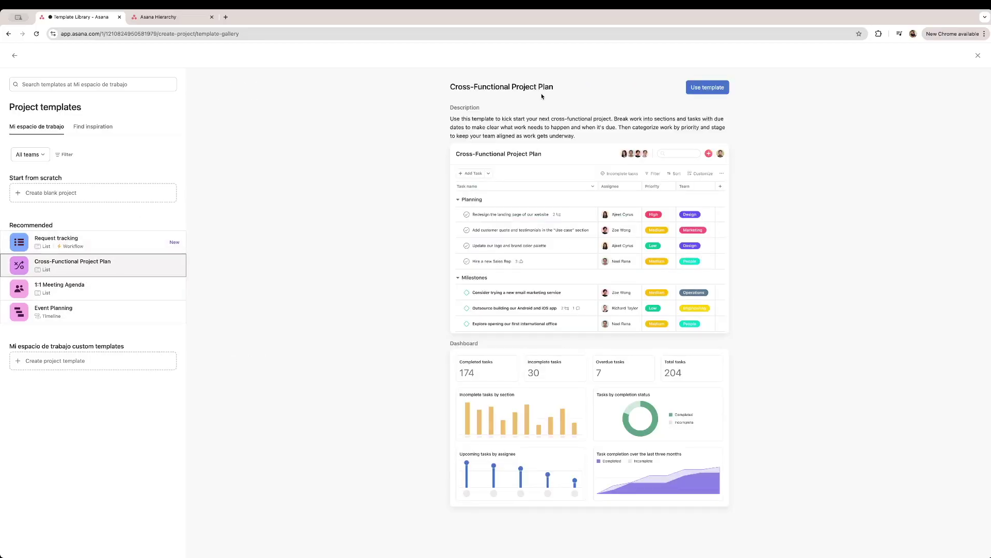
pyautogui.click(77, 288)
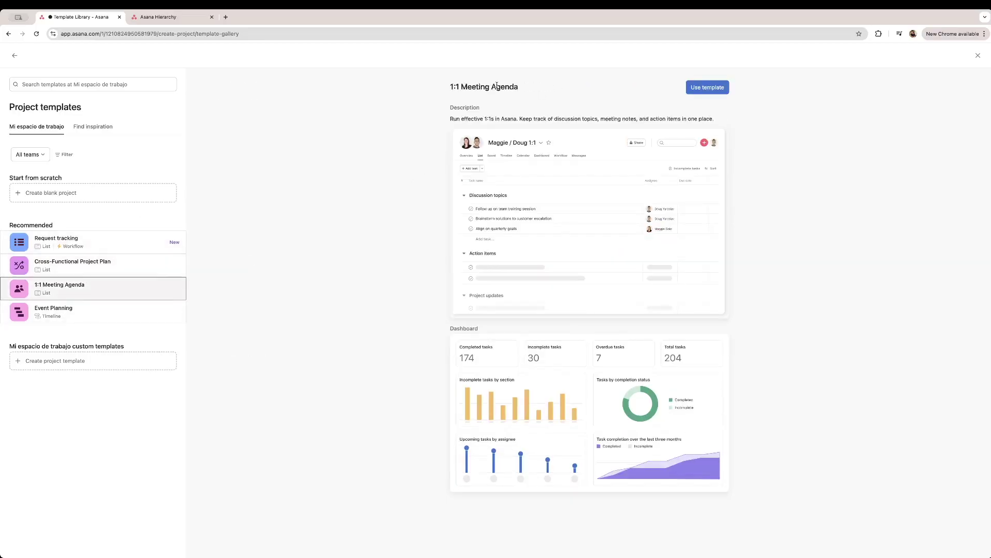
pyautogui.click(104, 311)
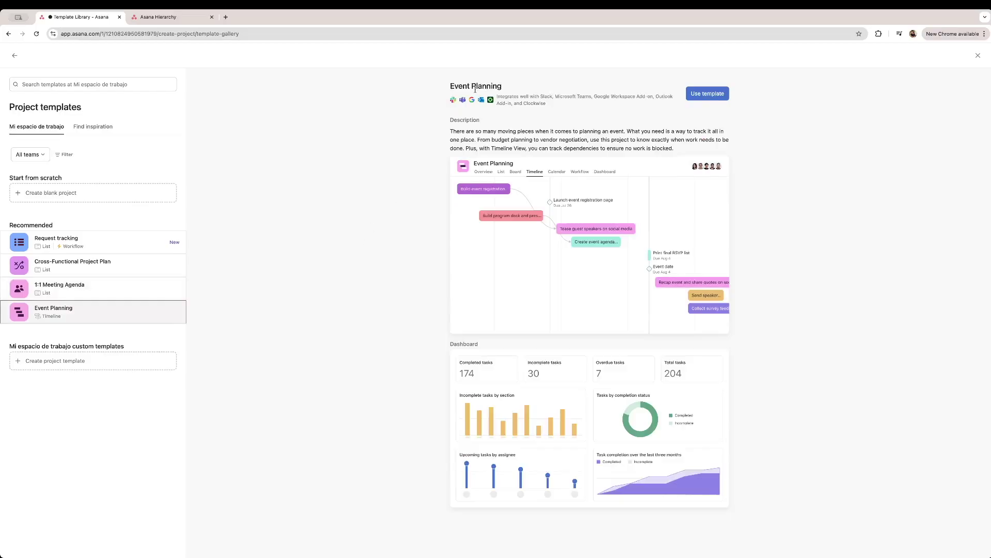
# Create a project from the 1:1 Meeting Agenda template with an invited teammate set as a peer, keeping the suggested discussion topics
pyautogui.click(102, 293)
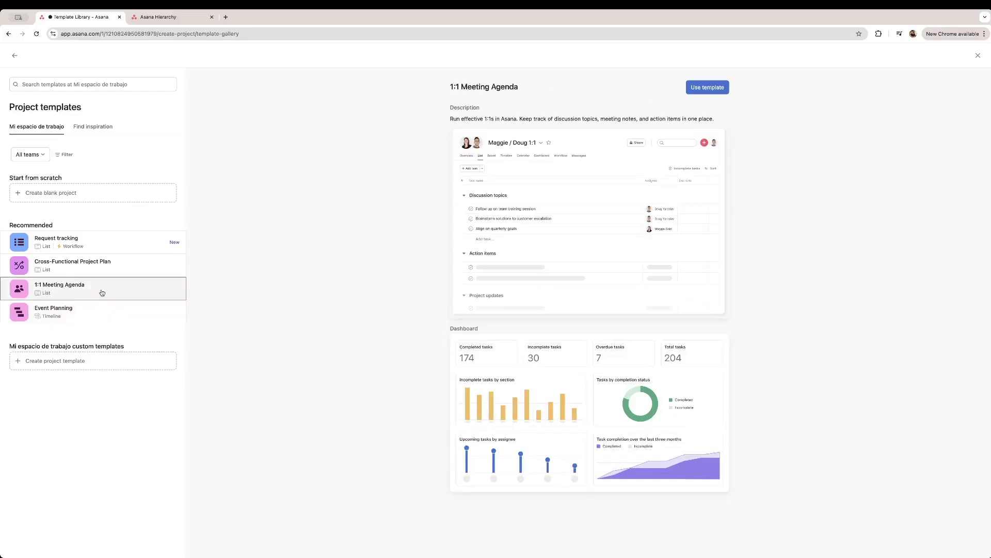
pyautogui.click(696, 95)
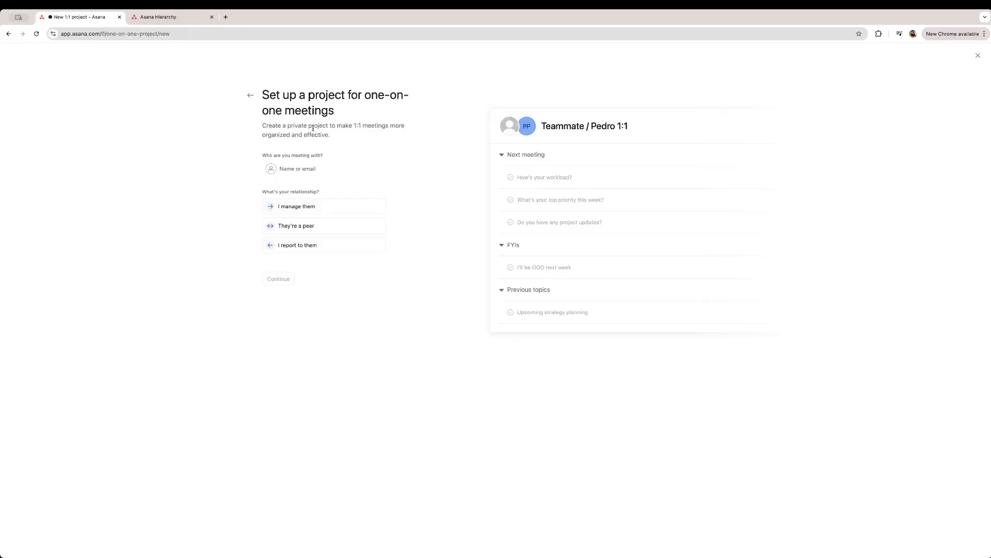
pyautogui.click(292, 170)
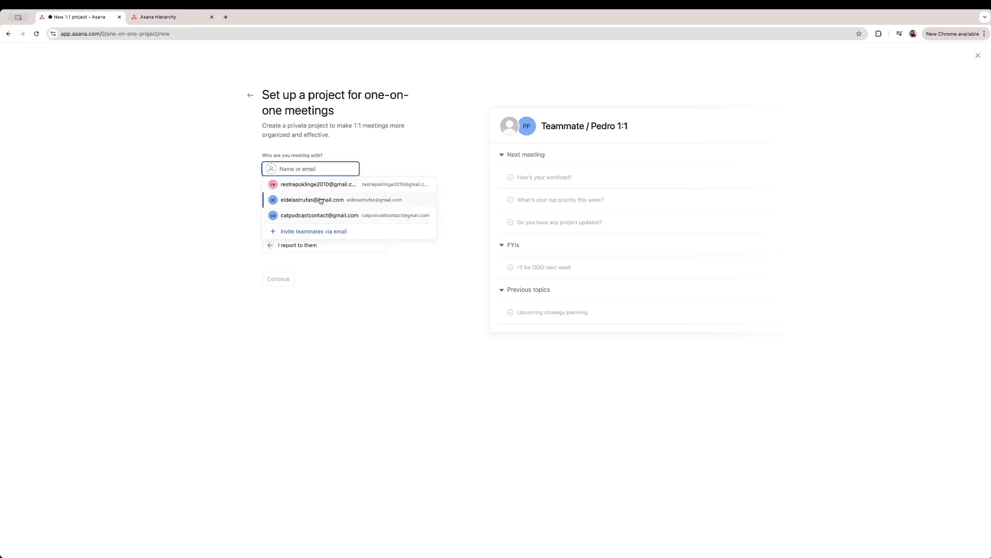
pyautogui.click(316, 215)
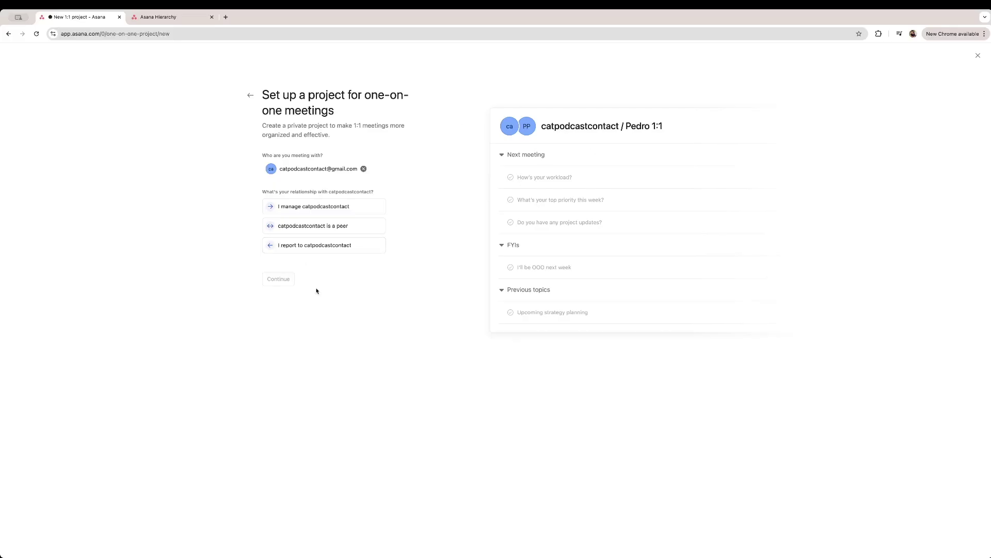
pyautogui.click(347, 228)
pyautogui.click(281, 279)
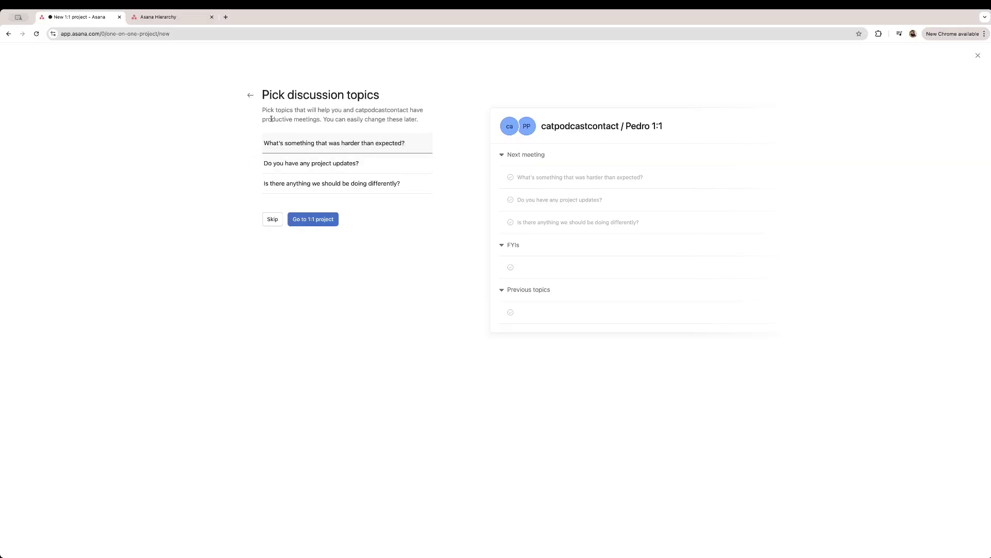
pyautogui.click(307, 224)
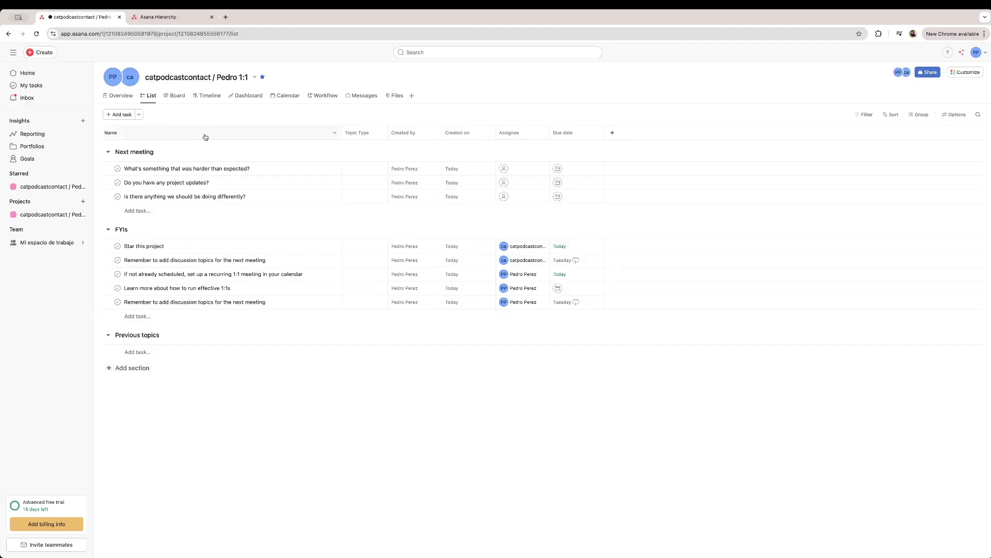
# Add a section named Budget with the tasks "Review the budget for July" and "Review next month's budget"
pyautogui.click(123, 368)
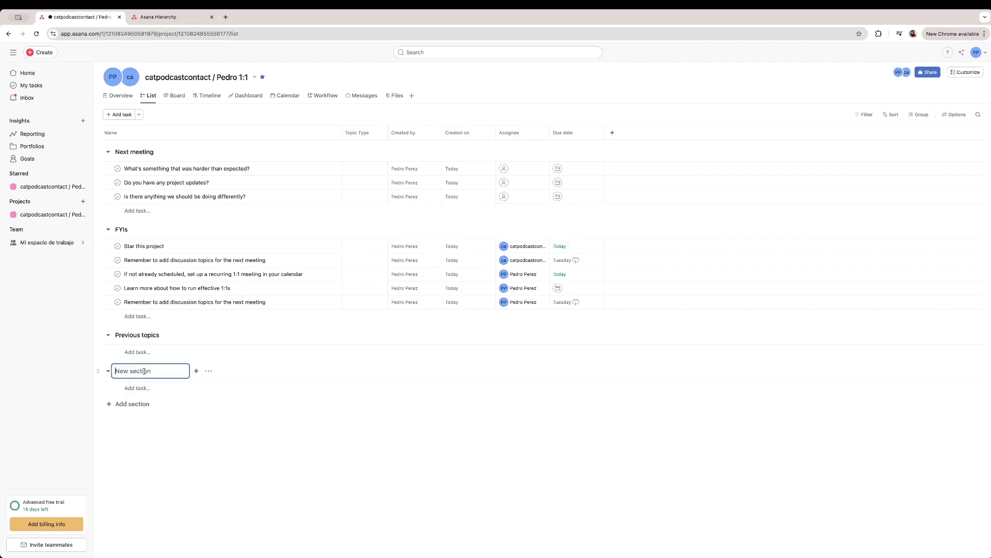
pyautogui.write('Budget')
pyautogui.click(154, 391)
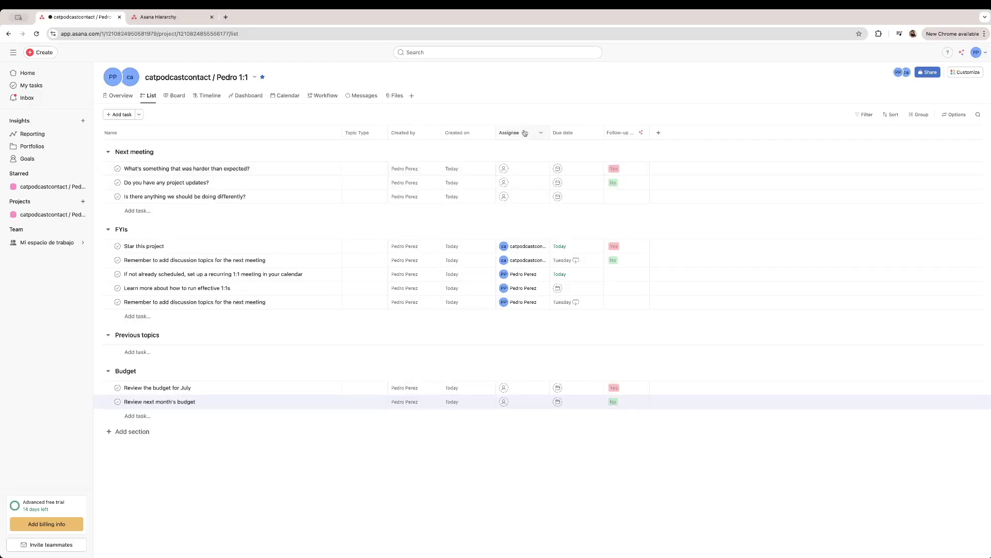
# View the assignee choices and the due date calendar for the task "What's something that was harder than expected?" without setting either
pyautogui.click(511, 168)
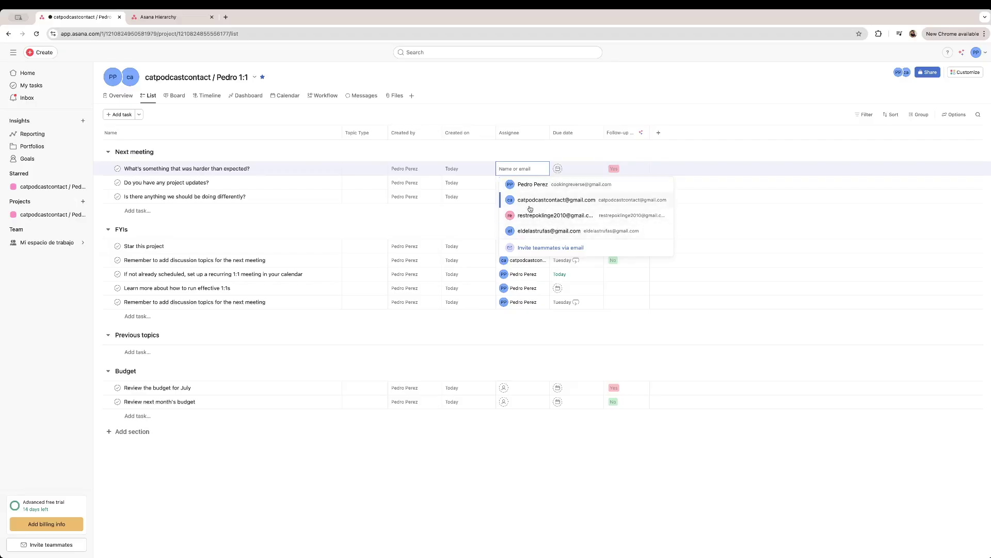
pyautogui.click(536, 153)
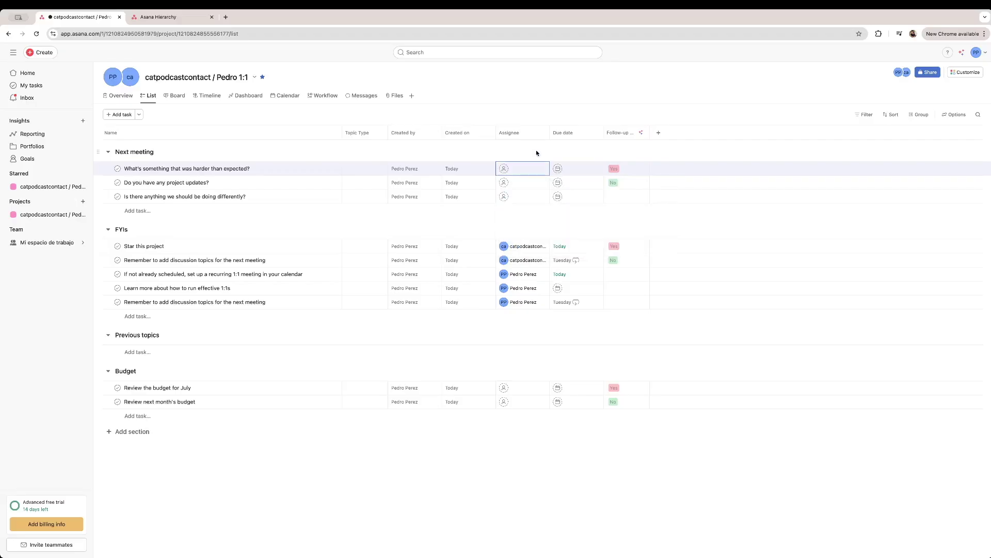
pyautogui.click(557, 168)
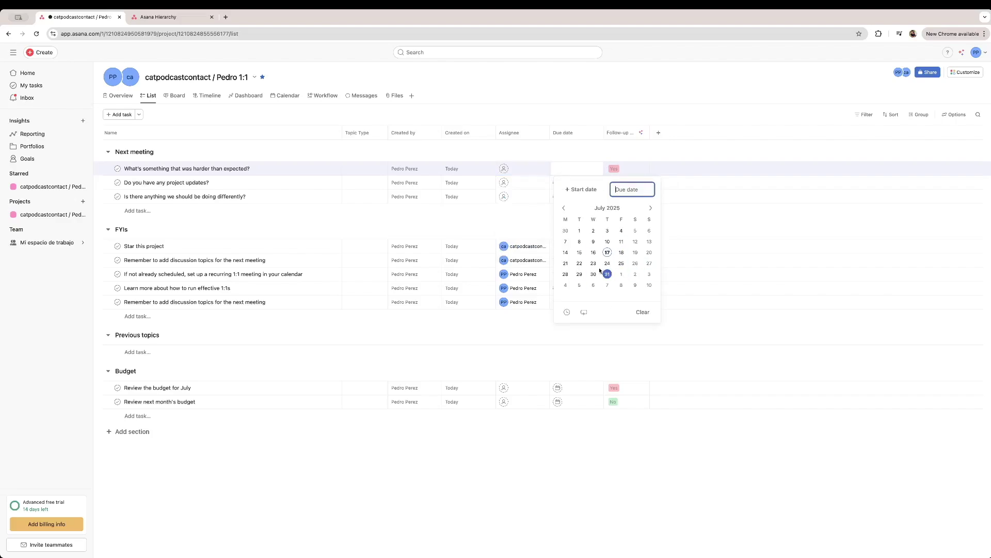
pyautogui.click(614, 150)
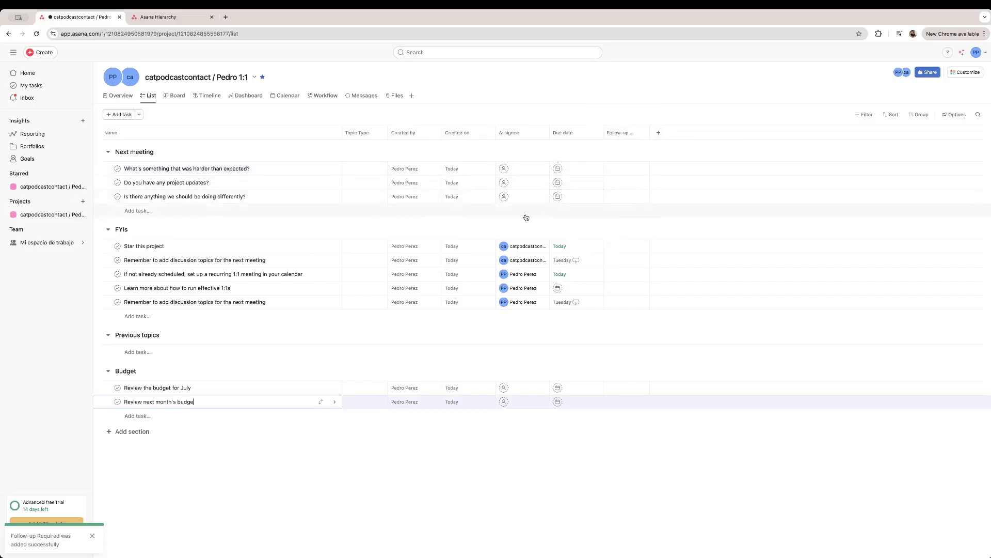
# Add a time tracking field to the list and set the first Next meeting task's estimated time to 0 hours 45 min
pyautogui.click(717, 93)
pyautogui.click(659, 134)
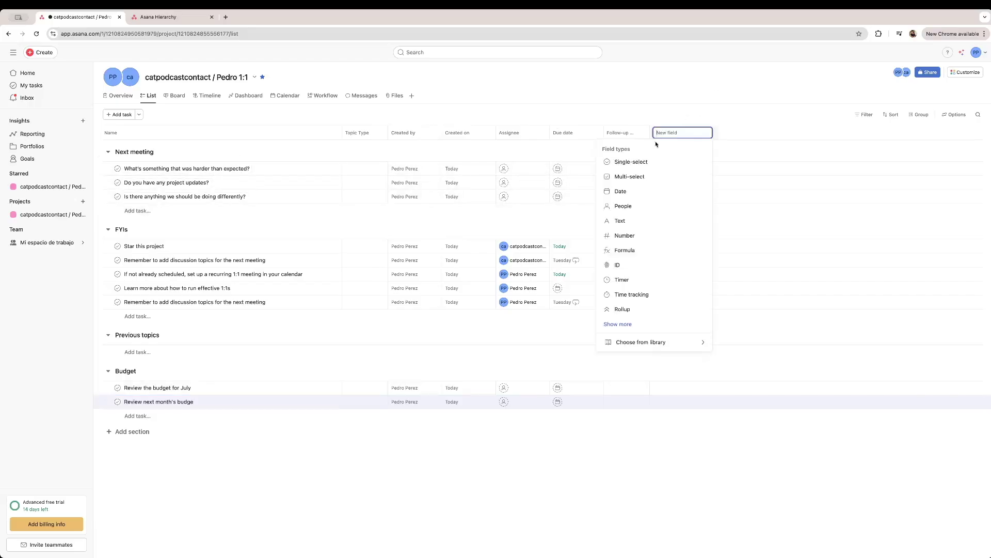
pyautogui.click(642, 294)
pyautogui.click(671, 169)
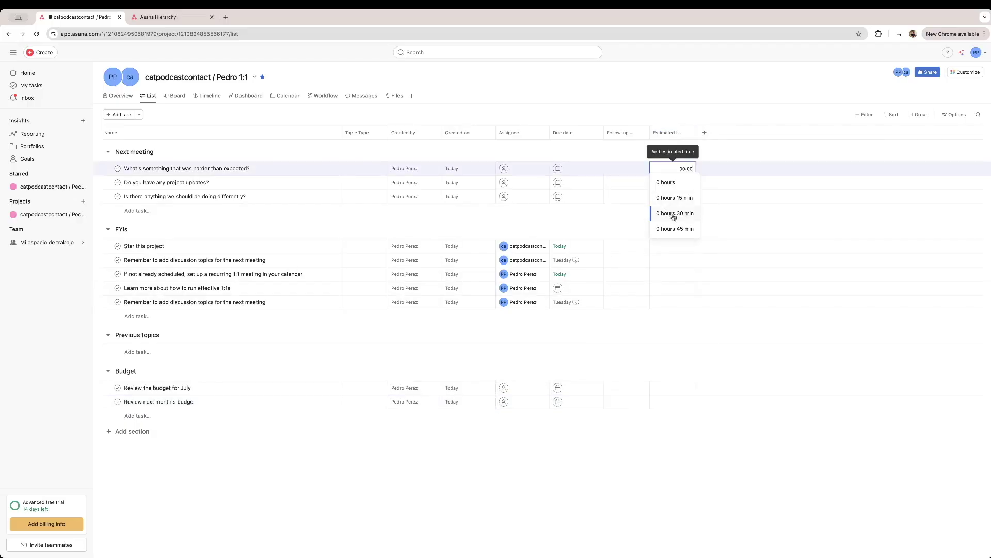
pyautogui.click(672, 228)
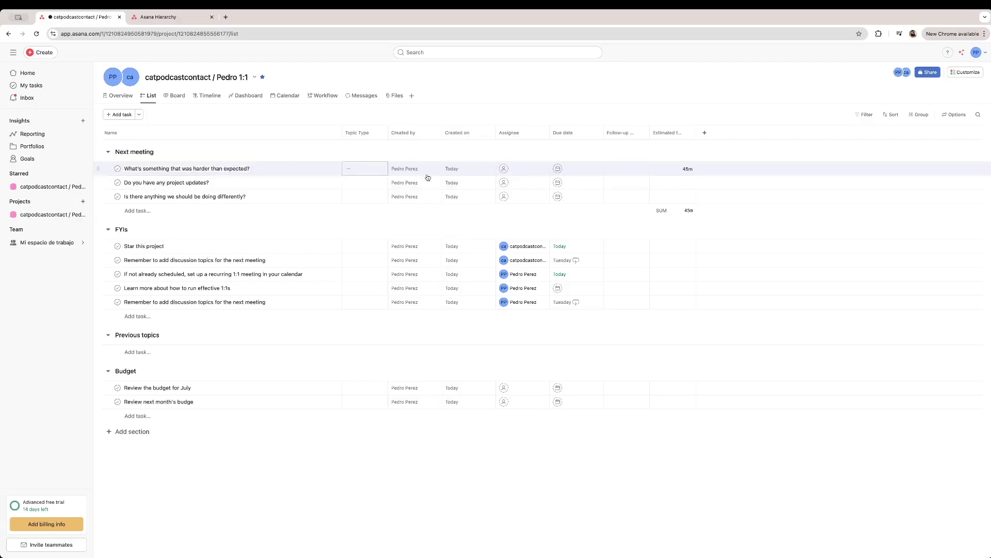
# Assign the task "What's something that was harder than expected?" to an invited teammate and set its due date to July 24
pyautogui.click(504, 169)
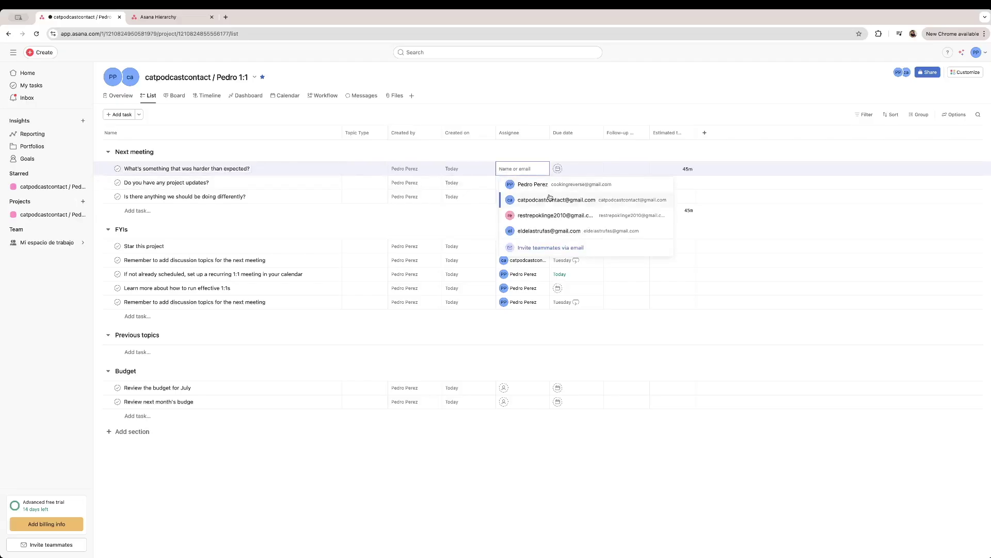
pyautogui.click(539, 220)
pyautogui.click(557, 169)
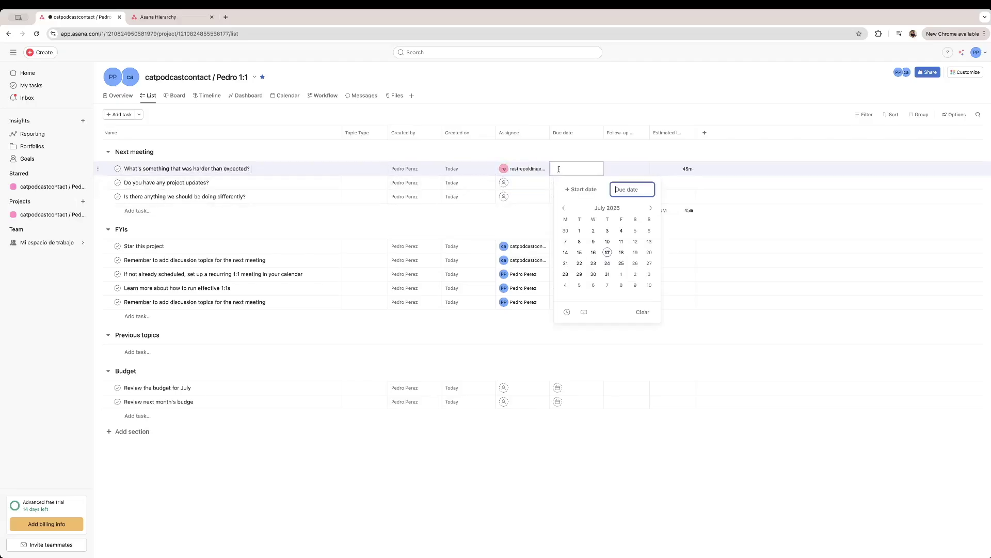
pyautogui.click(607, 264)
# Set the follow-up field of the task "What's something that was harder than expected?" to Yes
pyautogui.click(614, 167)
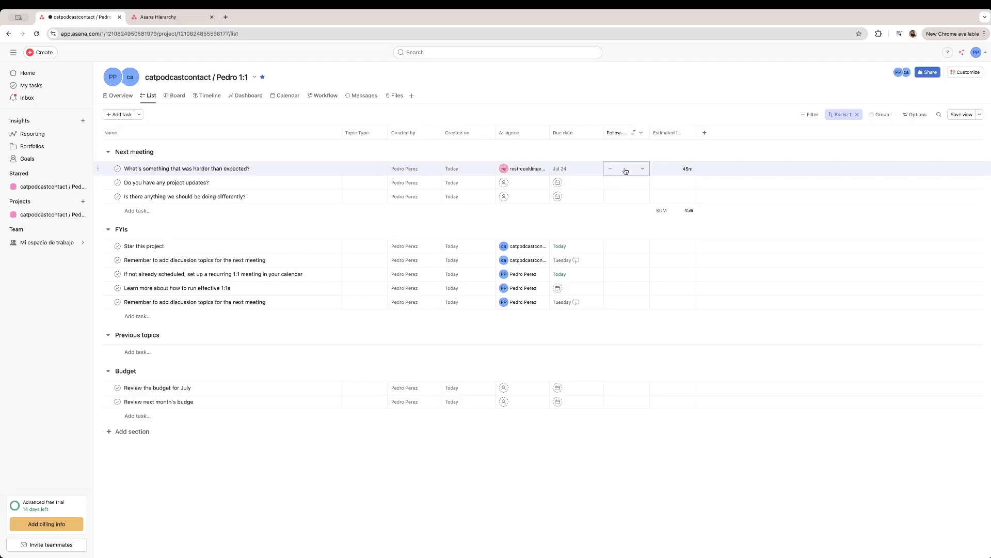
pyautogui.click(626, 171)
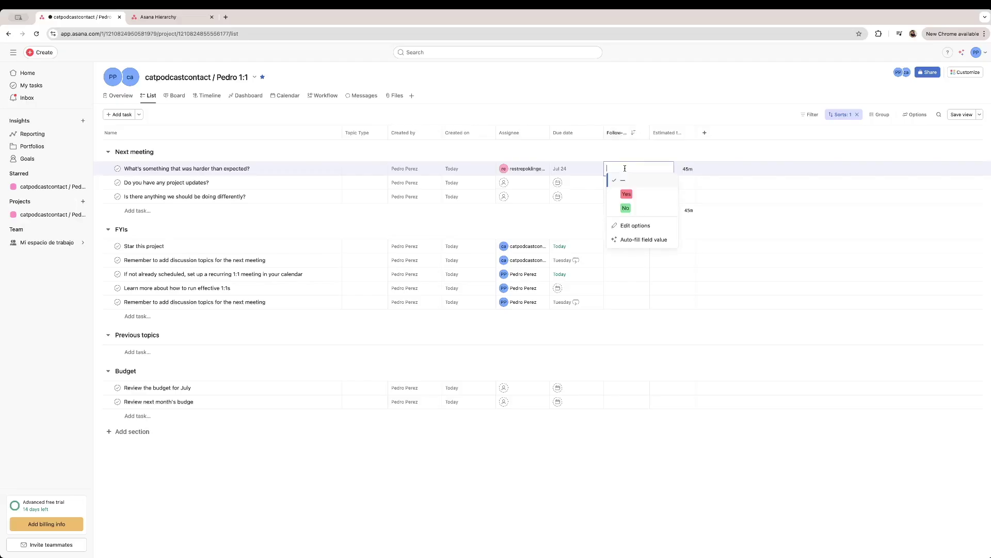
pyautogui.click(614, 183)
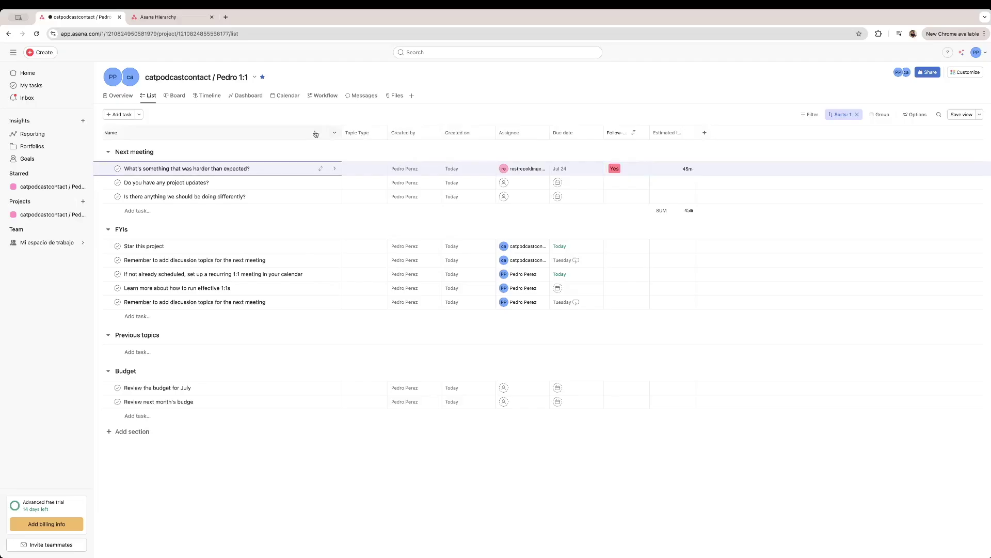
# Sort the task list in turn by topic type, creator, creation date, assignee and due date
pyautogui.click(370, 135)
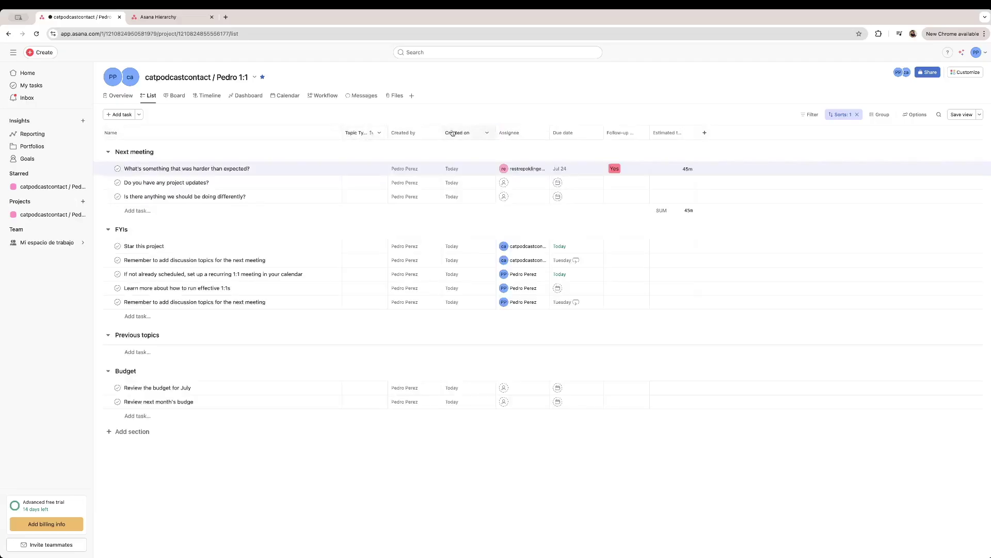
pyautogui.click(413, 134)
pyautogui.click(471, 135)
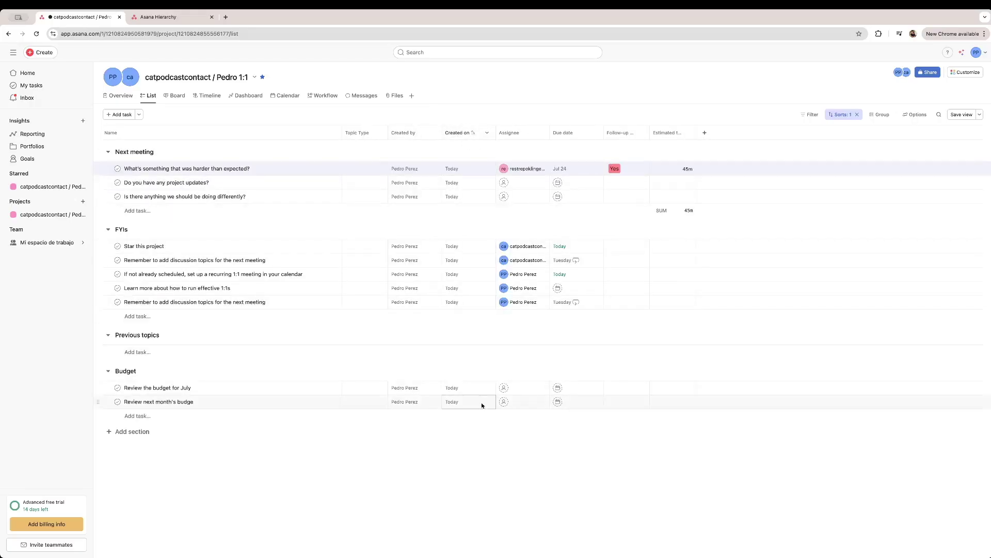
pyautogui.click(516, 134)
pyautogui.click(563, 133)
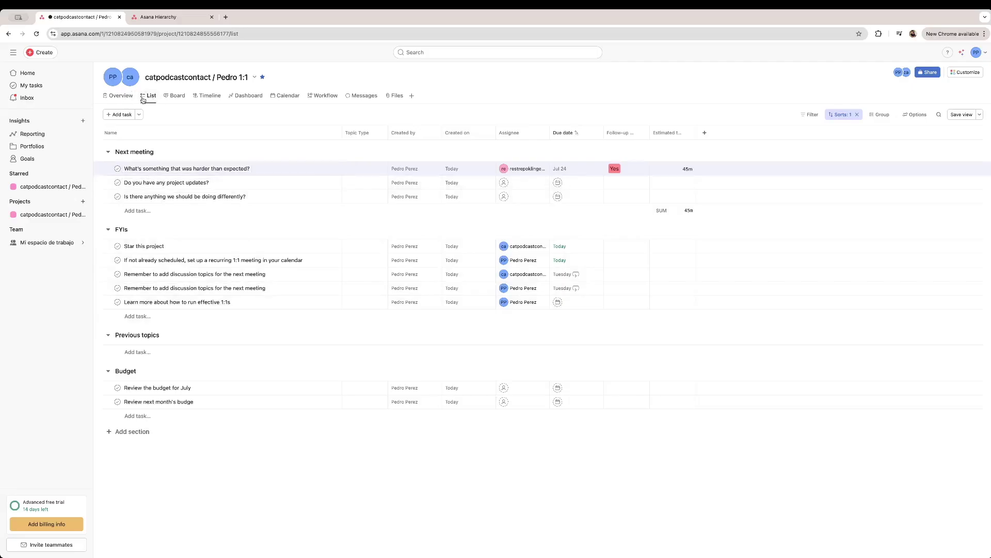
# Compare how the project's sections and tasks are laid out in the board view and the list view
pyautogui.click(177, 96)
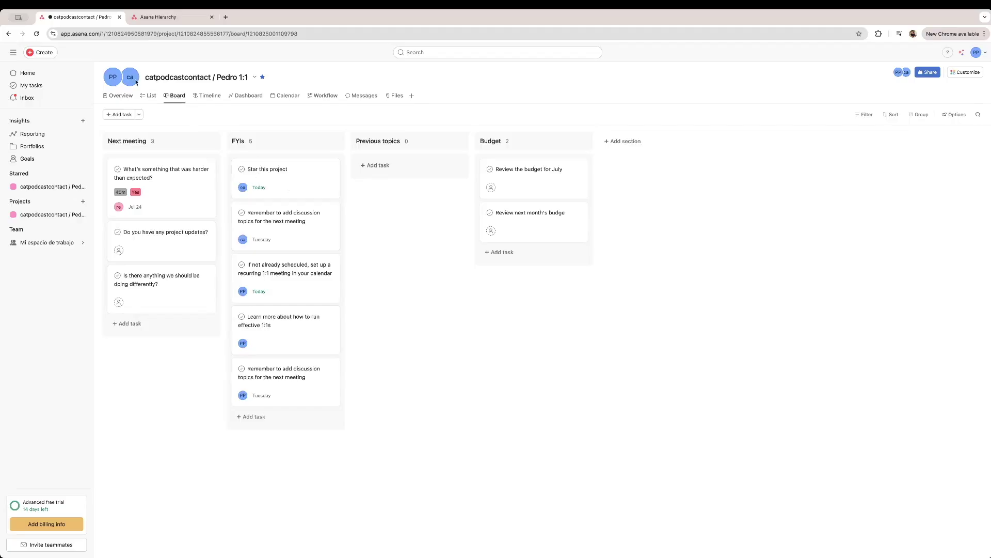
pyautogui.click(149, 96)
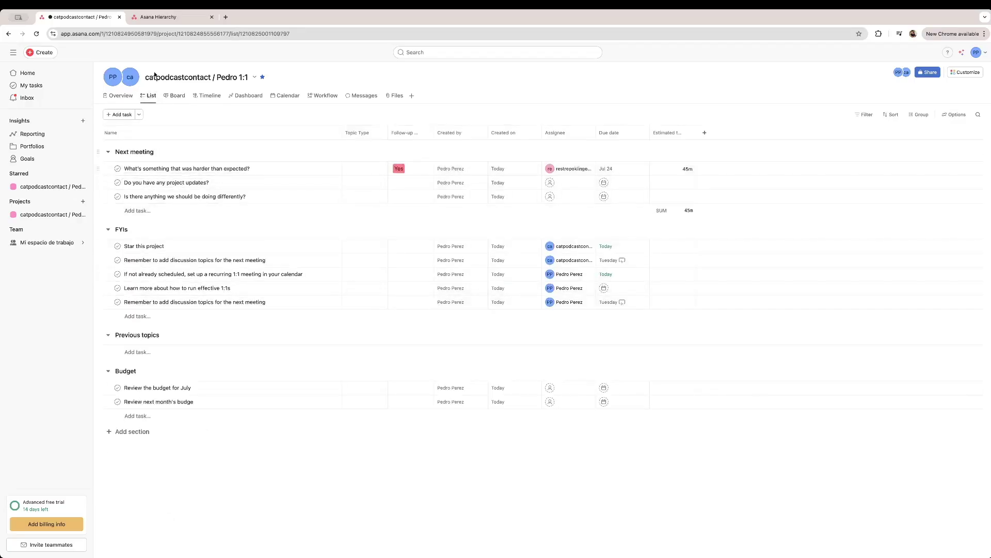
pyautogui.click(178, 96)
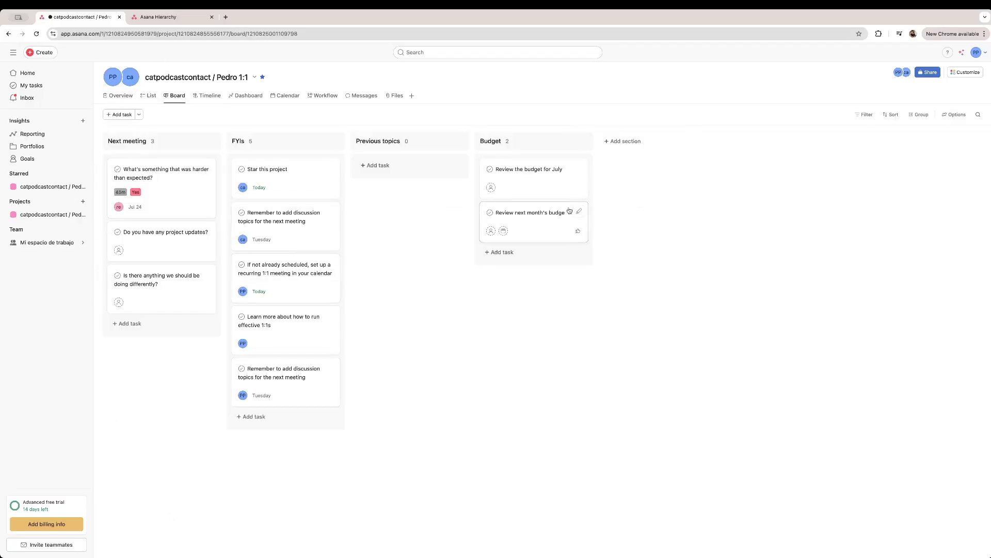
pyautogui.click(149, 97)
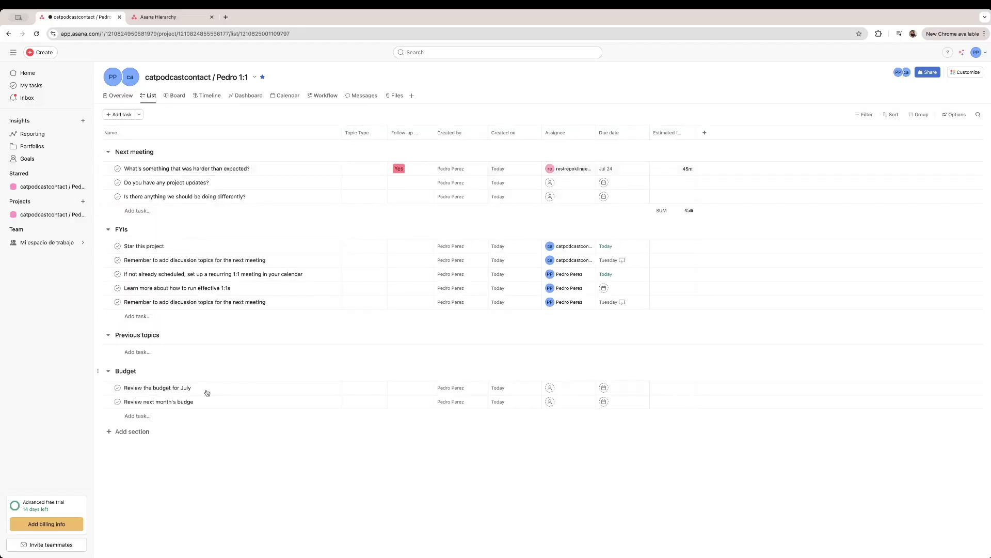
pyautogui.click(172, 97)
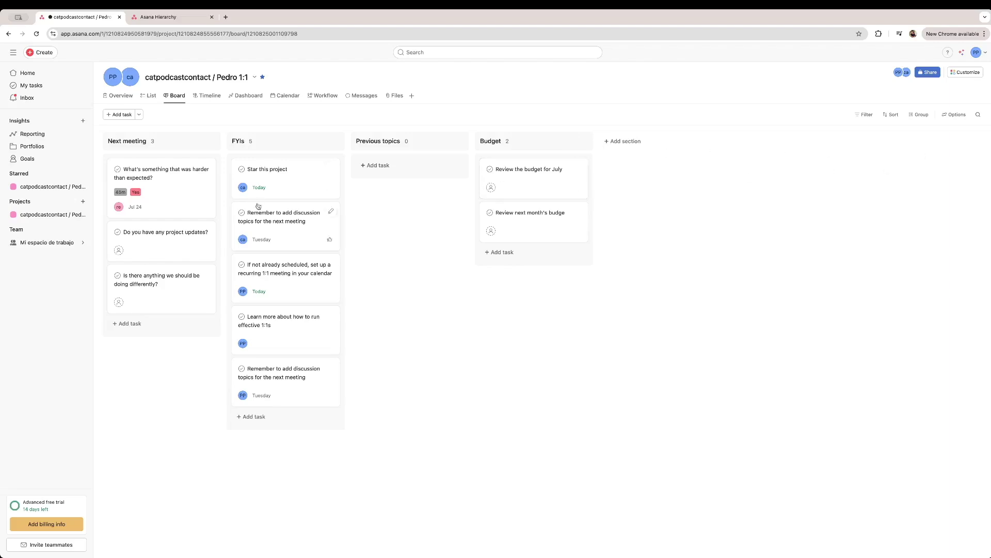
pyautogui.click(148, 96)
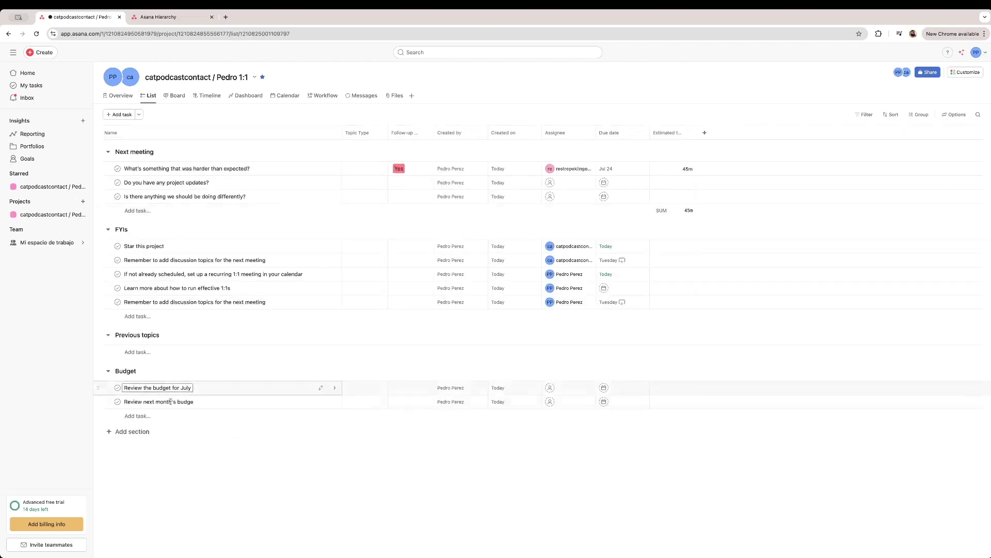
# View the project's timeline, its dashboard charts and its calendar
pyautogui.click(207, 99)
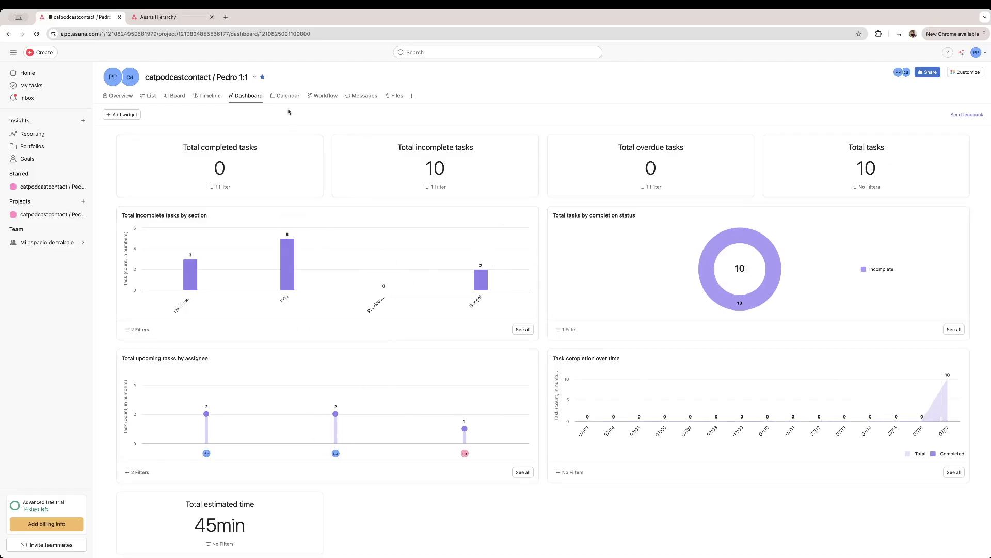
pyautogui.click(287, 95)
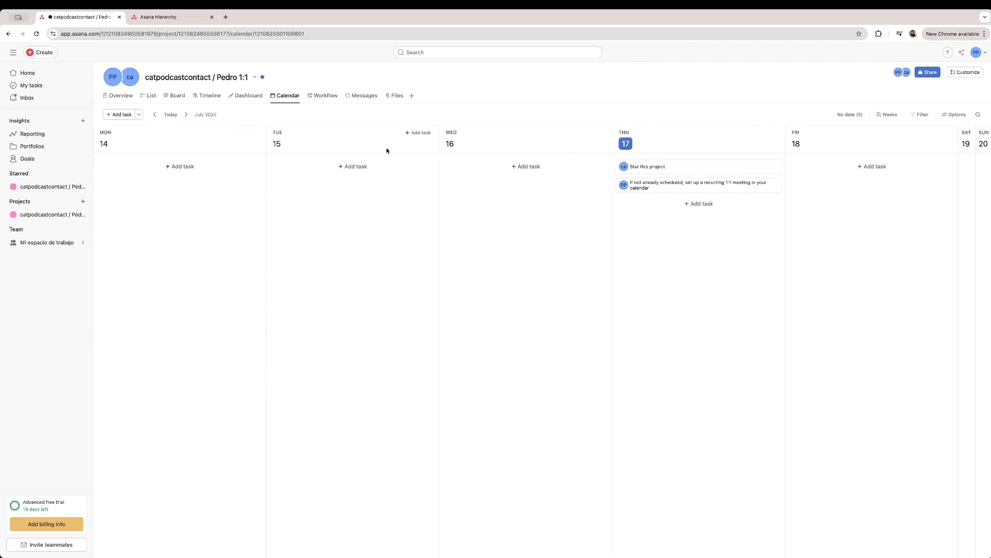
pyautogui.click(248, 95)
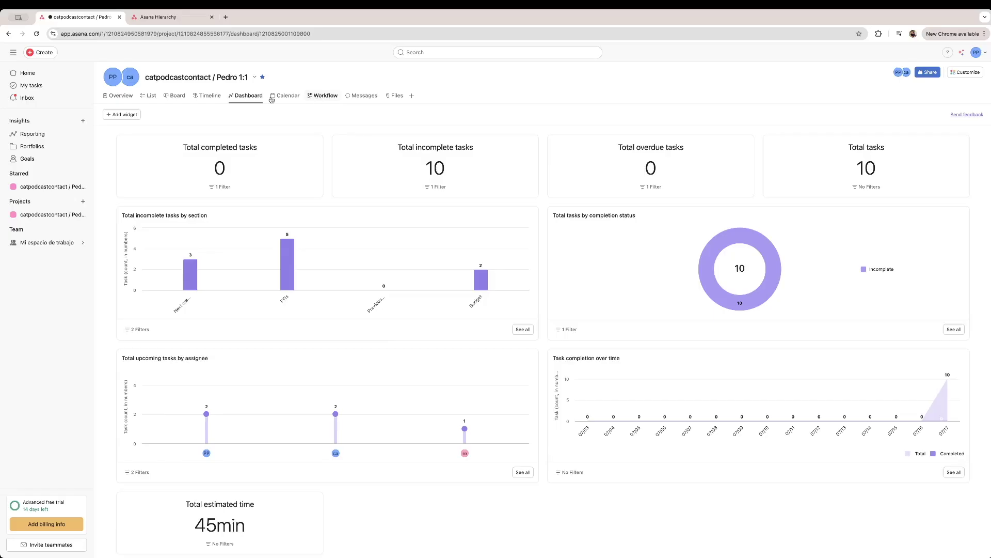
# Go to the home page and look over its tasks, projects, goals and Learn Asana widgets
pyautogui.click(21, 73)
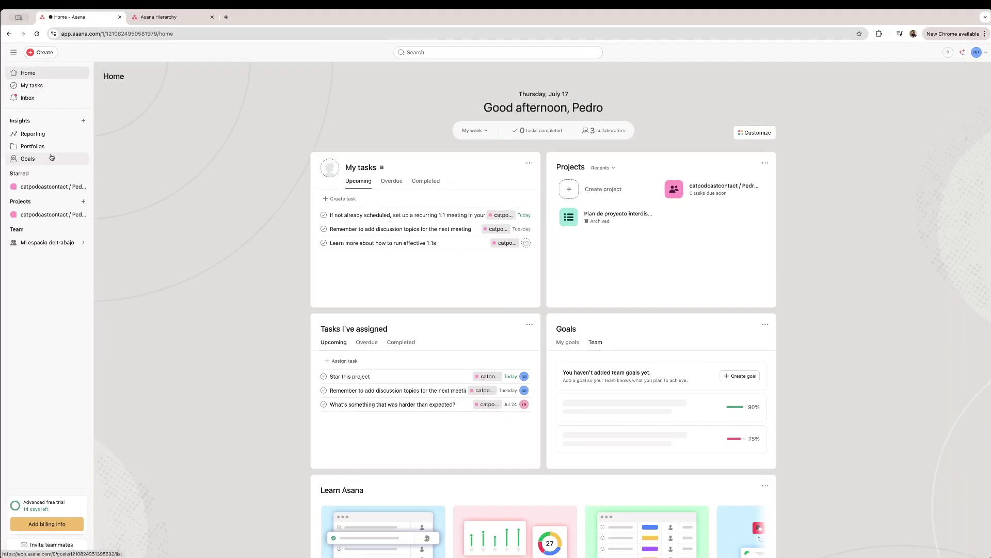
pyautogui.scroll(-3, 542, 374)
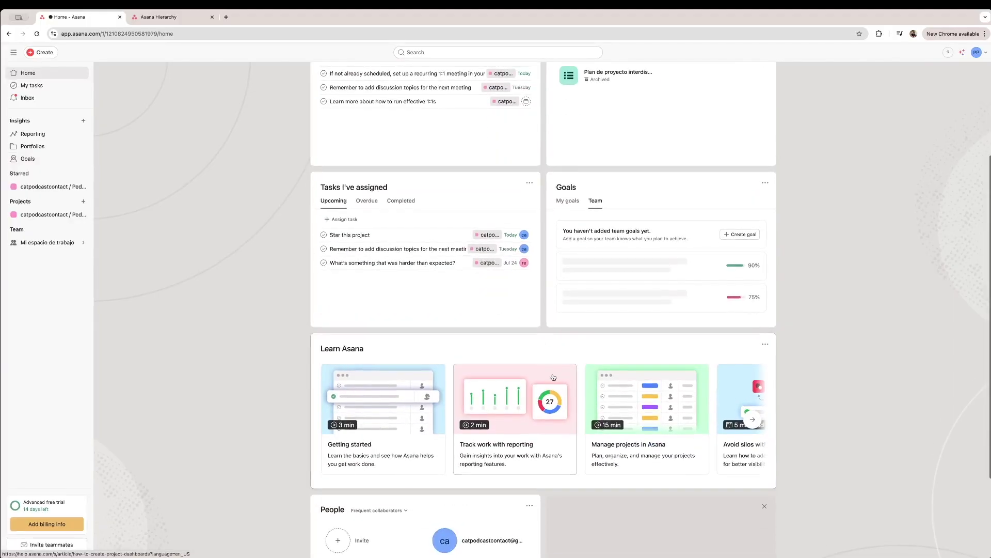
pyautogui.scroll(-2, 542, 374)
pyautogui.scroll(5, 429, 106)
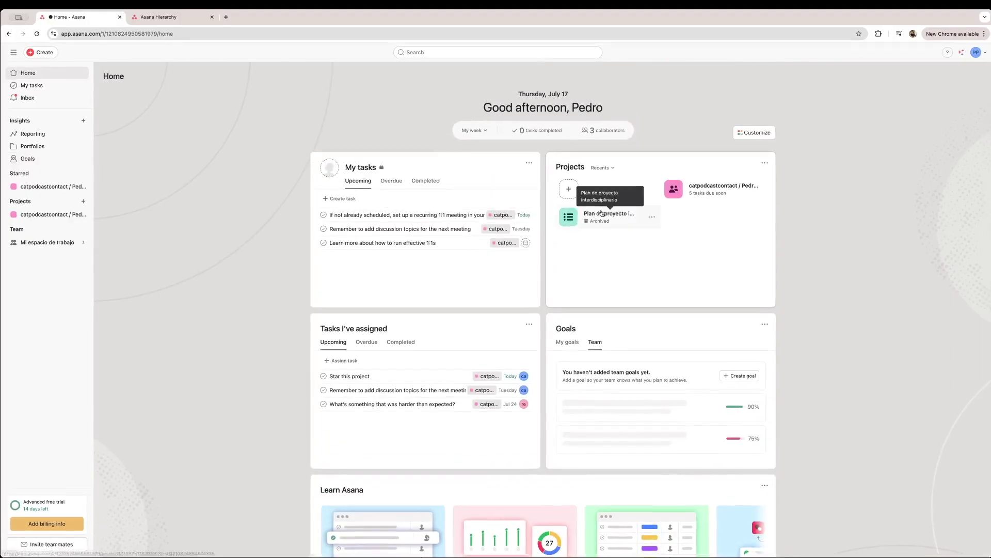